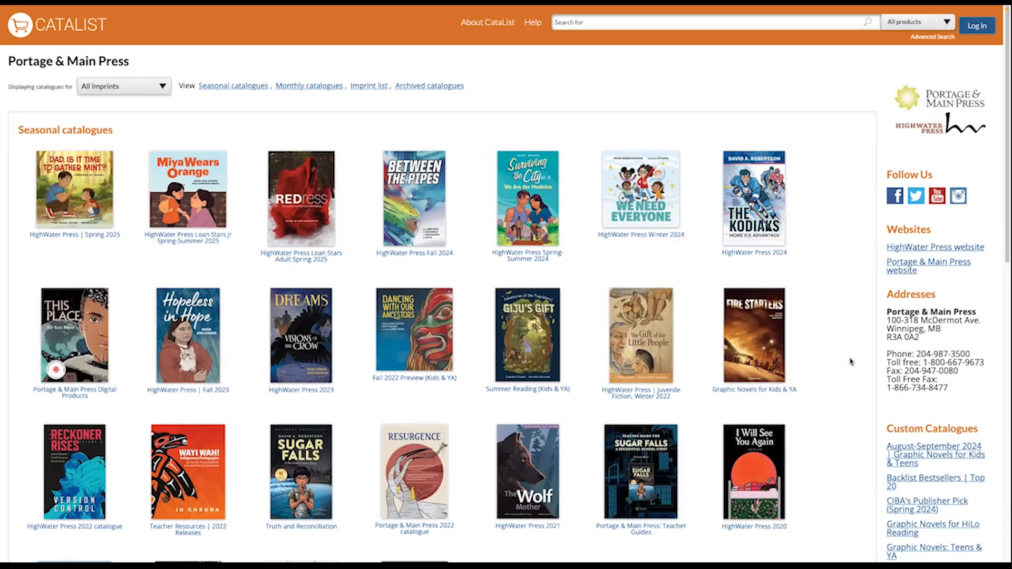
Look through the Portage & Main Press seasonal, monthly and archived catalogues, and return to the current catalogues
scroll(850, 361, "down", 5)
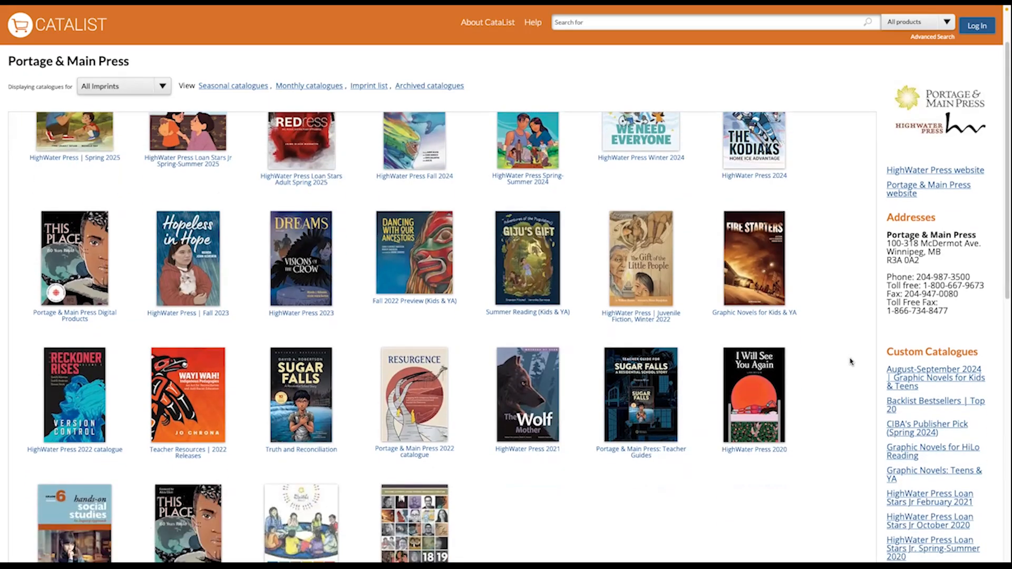
scroll(850, 362, "down", 3)
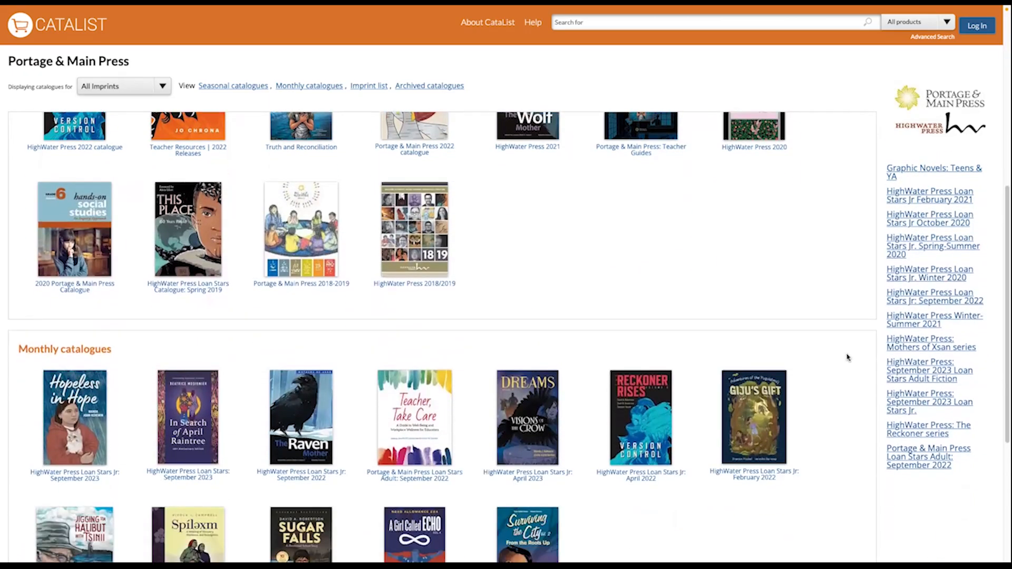
scroll(848, 359, "up", 8)
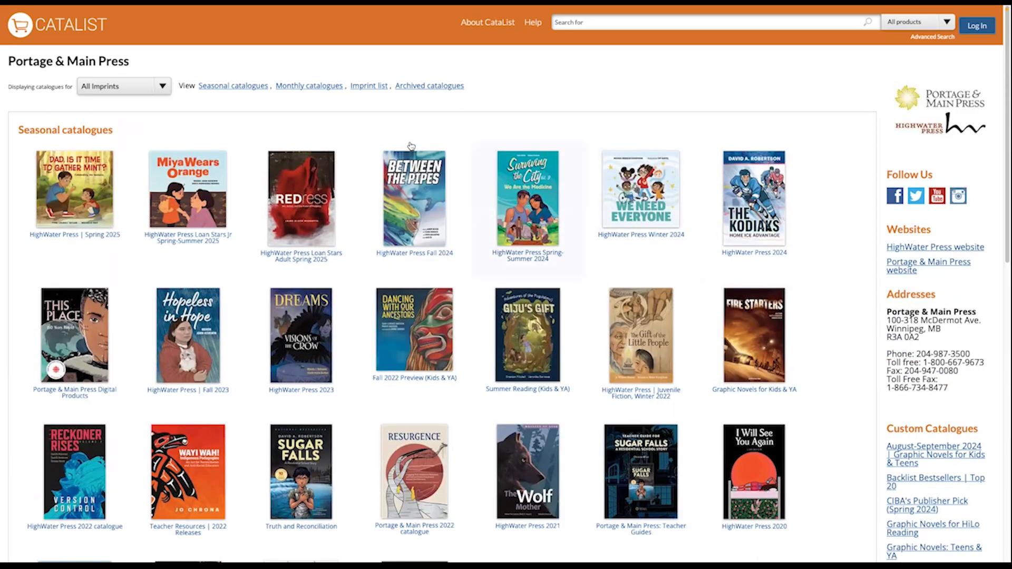
left_click(311, 87)
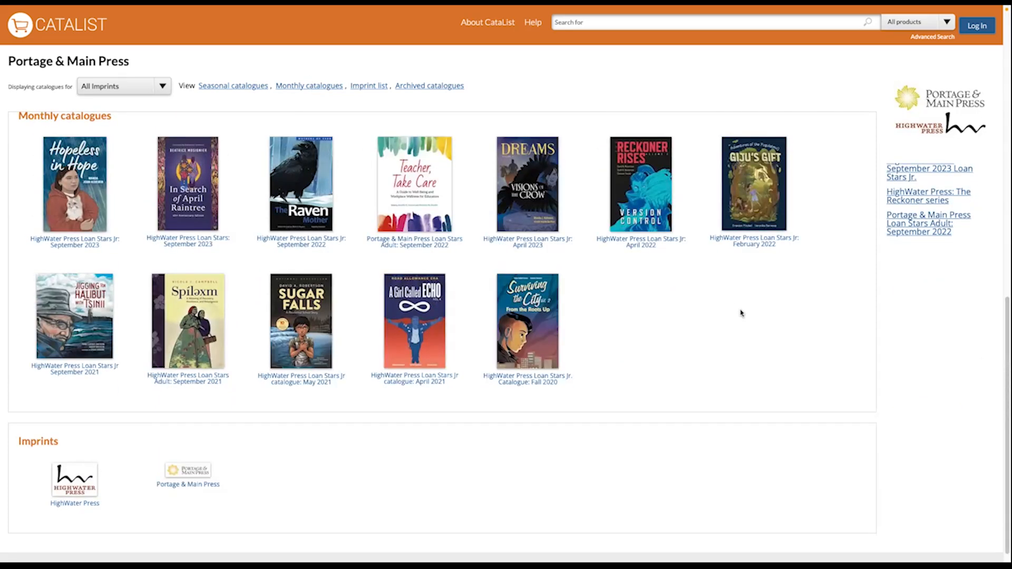
left_click(454, 89)
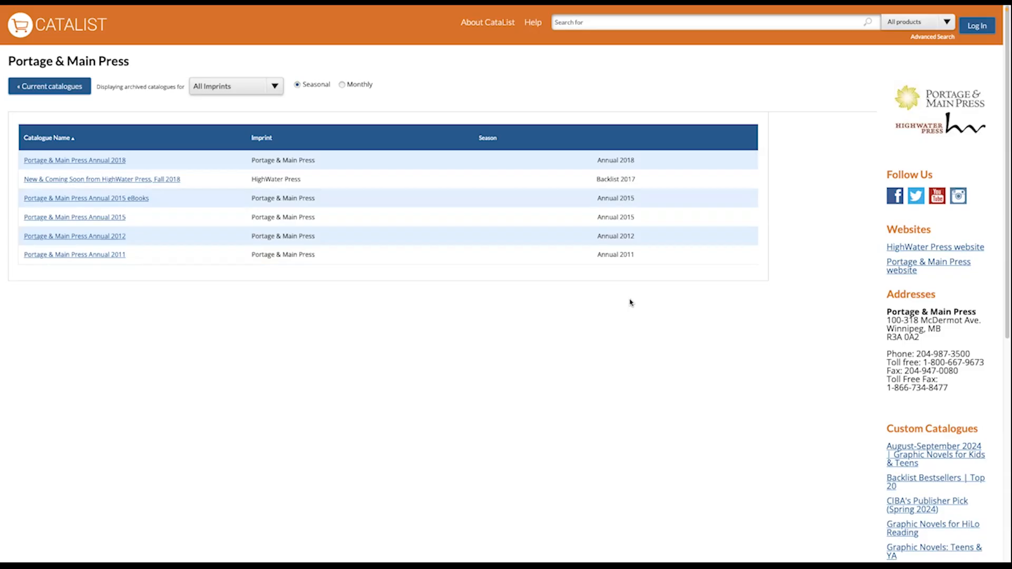
left_click(80, 87)
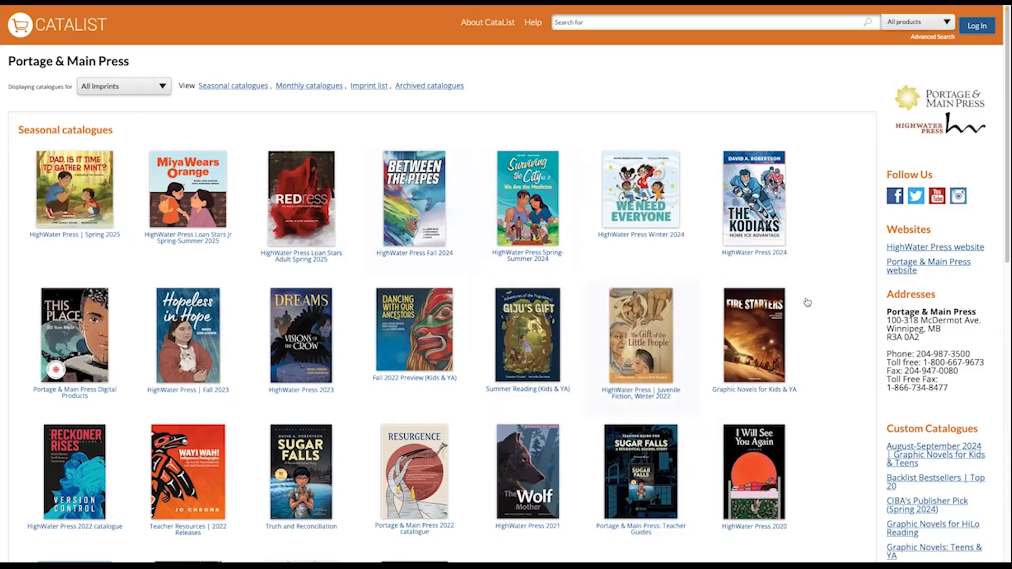
Look over the custom catalogues and imprints, and filter the displayed catalogues to the Portage & Main Press imprint
scroll(822, 300, "down", 2)
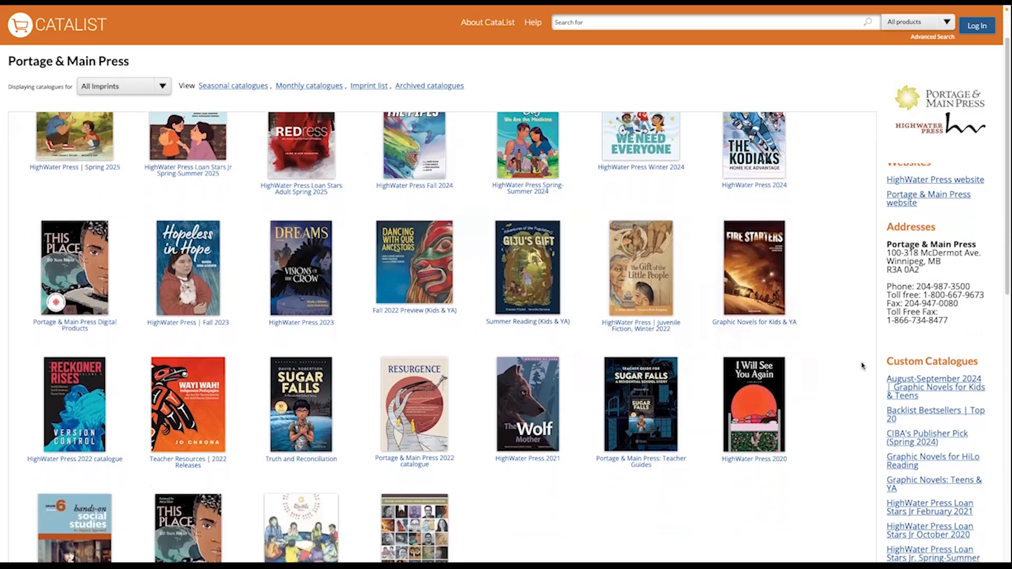
scroll(865, 364, "down", 1)
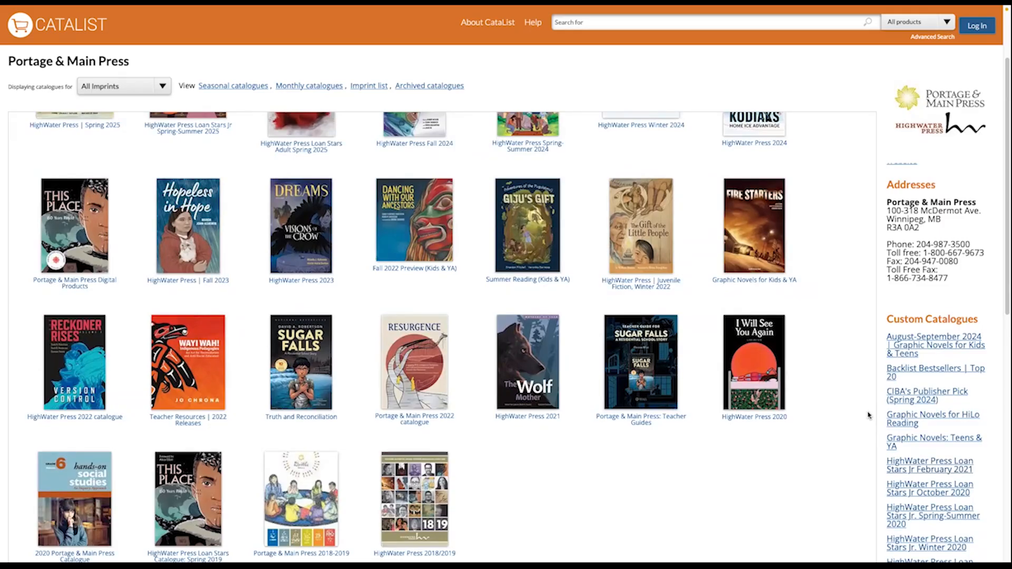
scroll(867, 415, "down", 10)
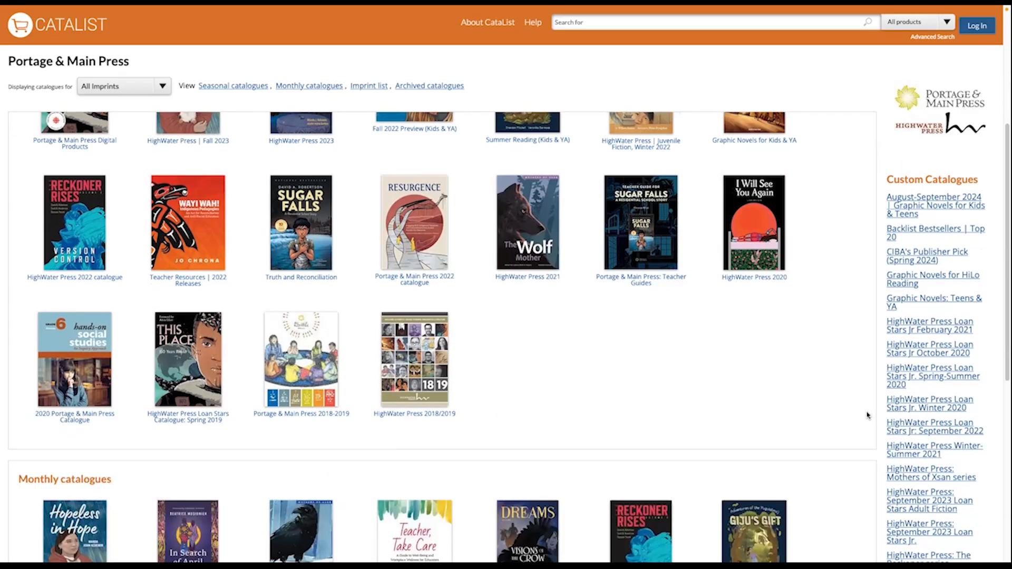
scroll(867, 416, "down", 1)
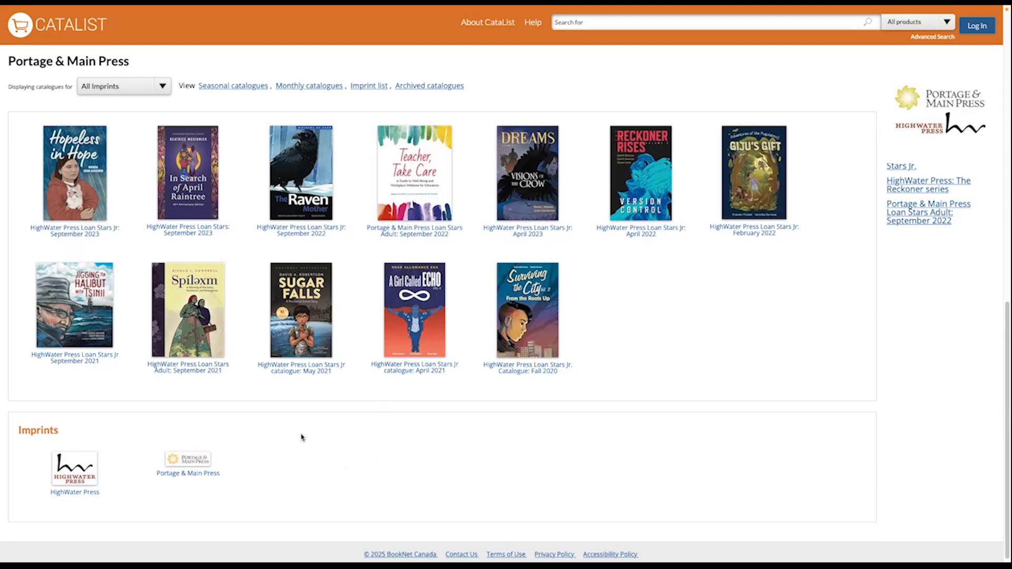
left_click(163, 86)
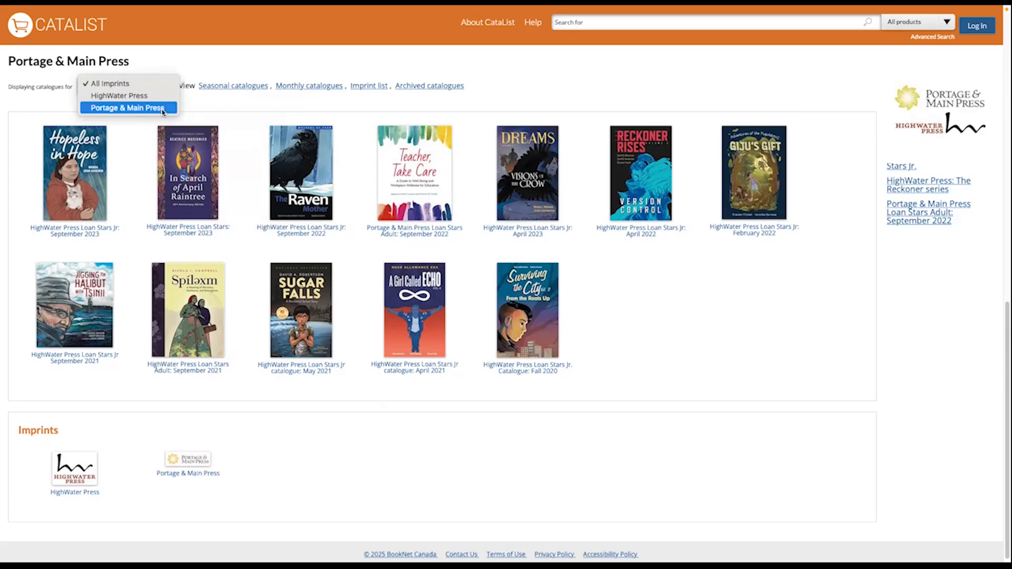
left_click(162, 107)
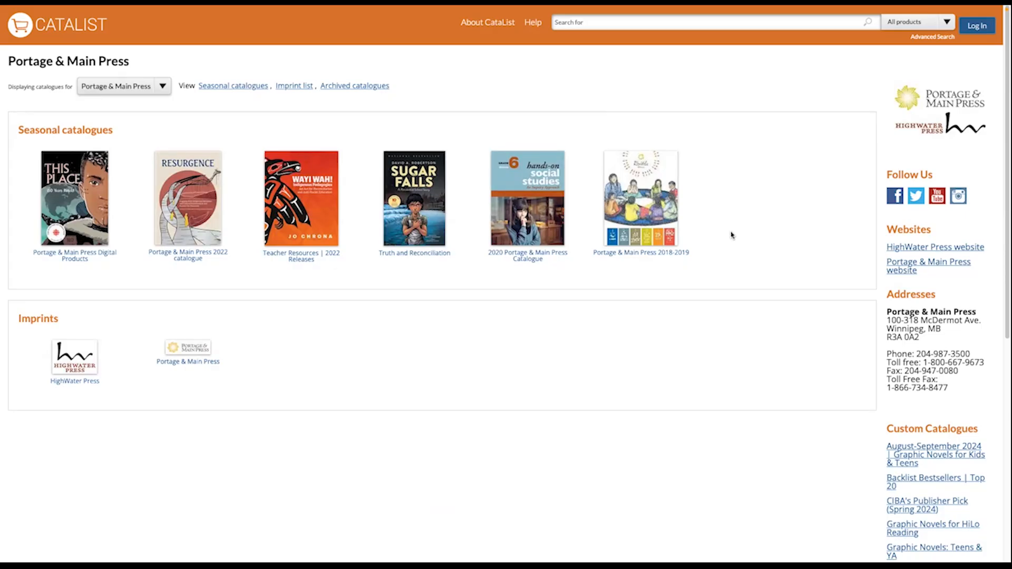
Log in to the account and open its Publisher Page settings
left_click(975, 27)
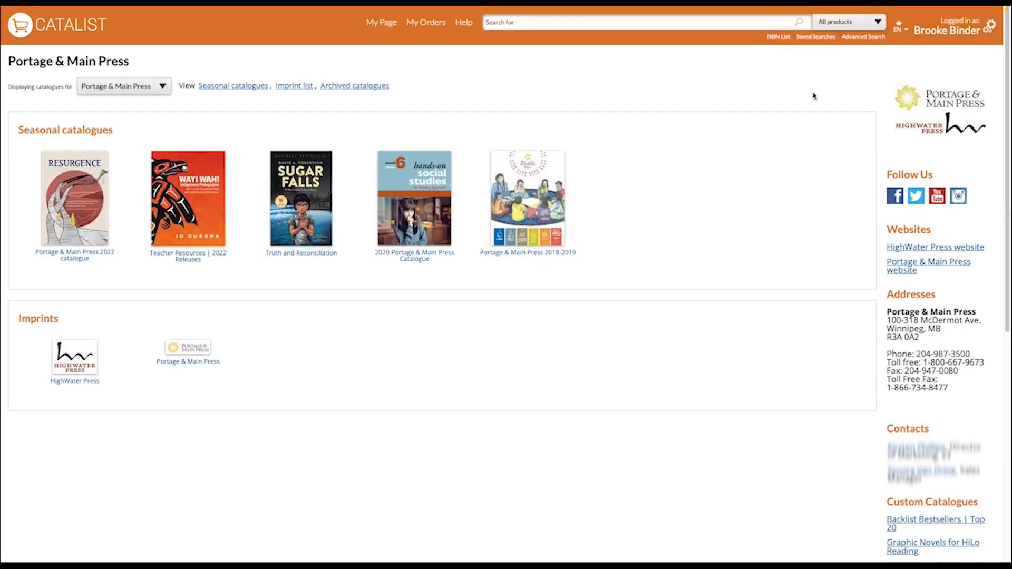
left_click(948, 33)
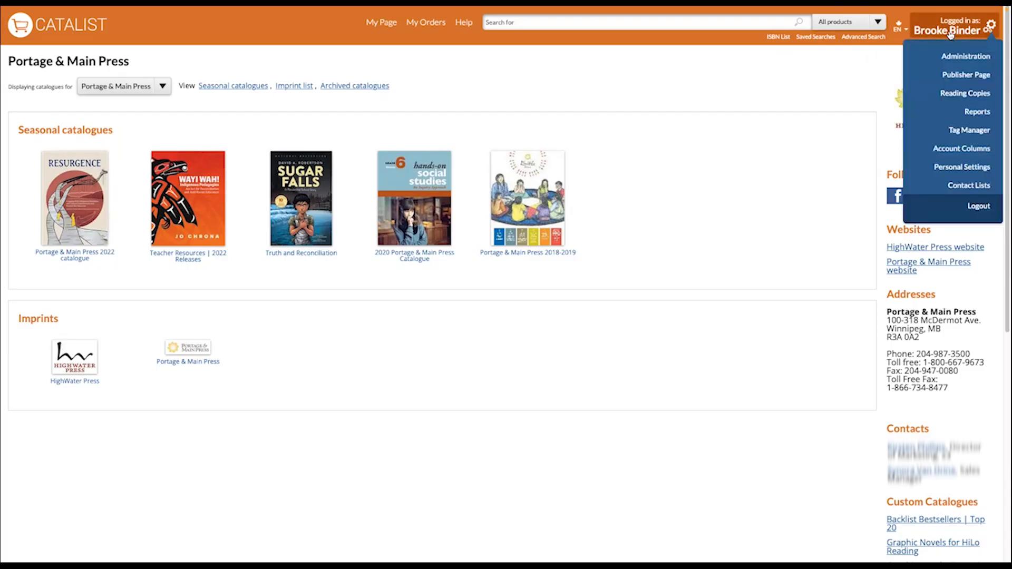
left_click(955, 77)
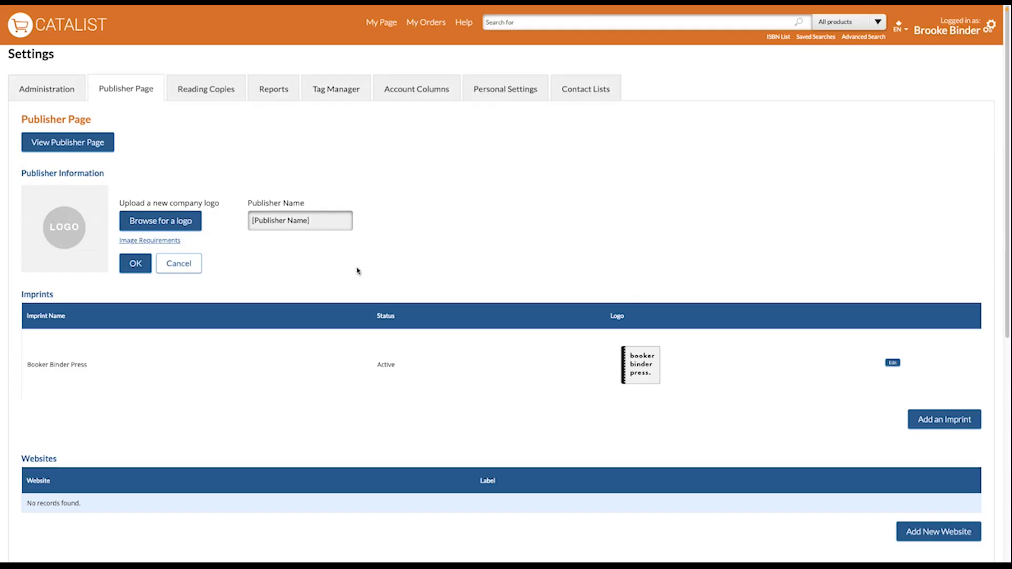
Check the logo image requirements, upload bookerbinder.jpg as the company logo and set the publisher name to Booker Binder Press
left_click(176, 240)
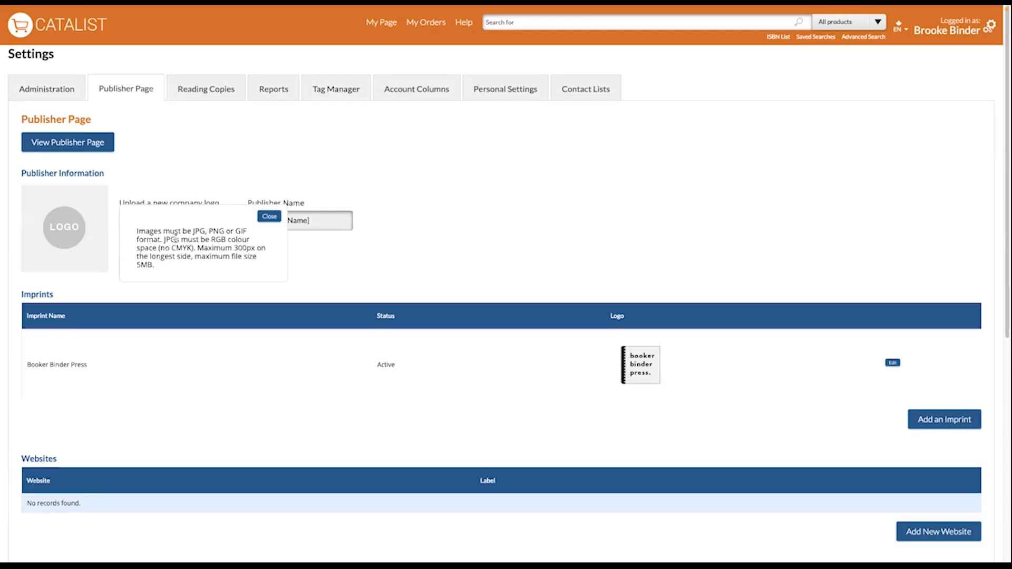
left_click(265, 216)
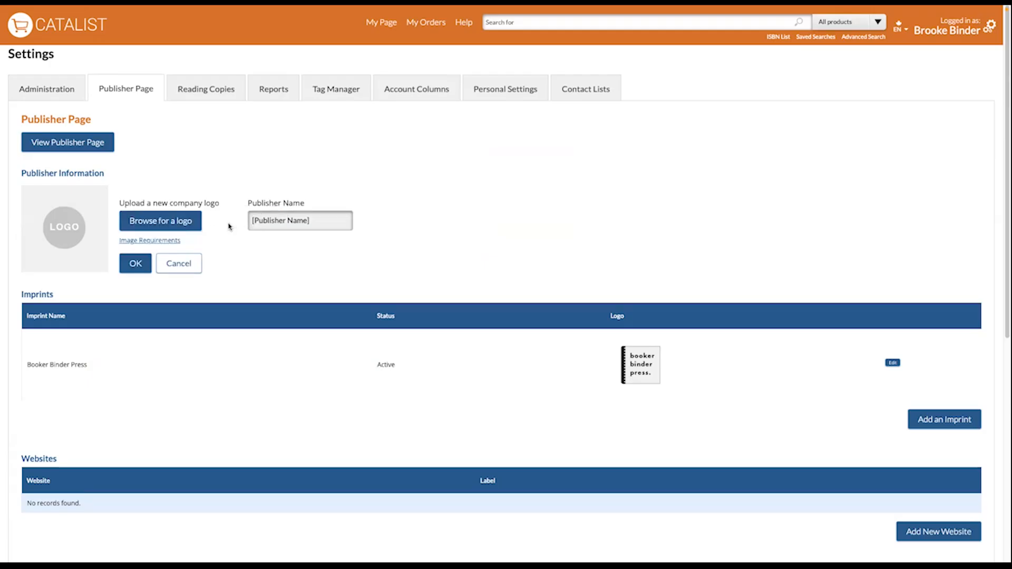
left_click(195, 222)
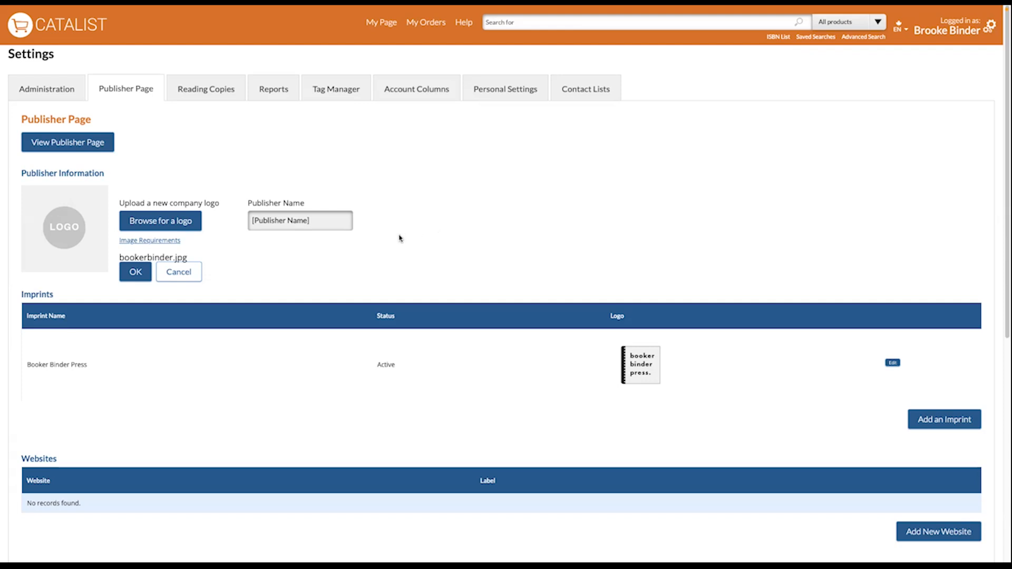
left_click_drag(334, 221, 252, 222)
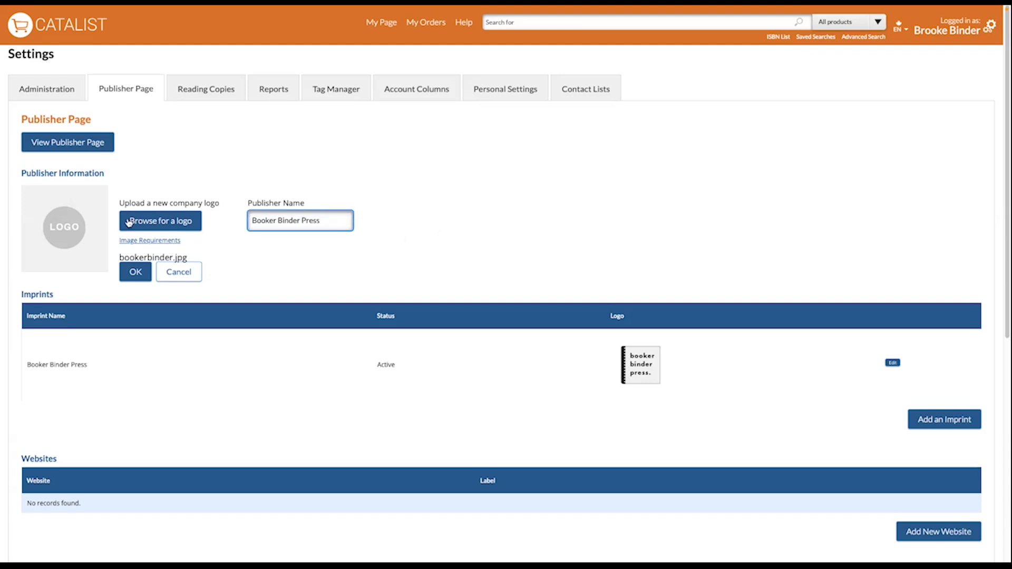
left_click(135, 272)
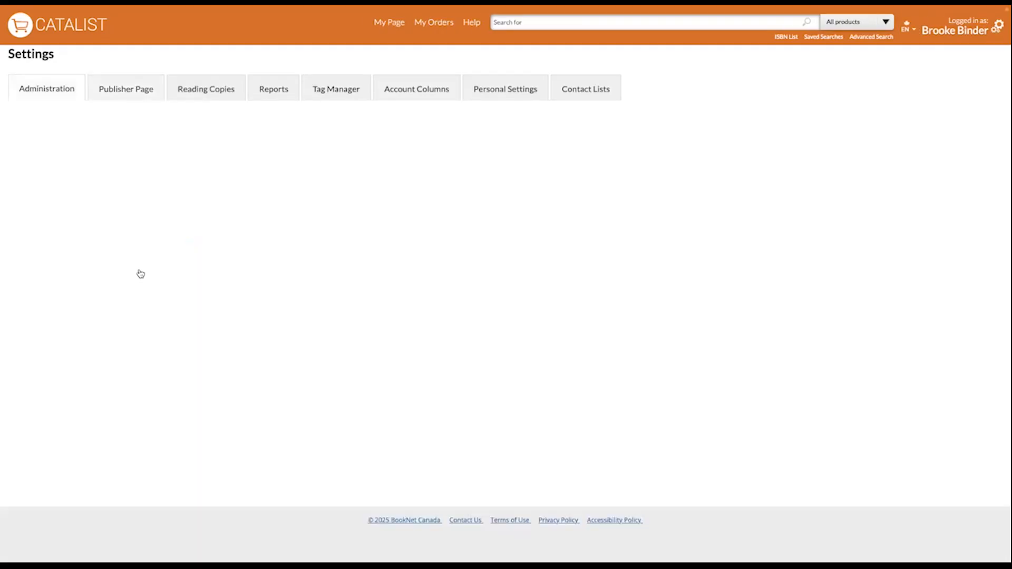
Add a new imprint named Booker Binder Kids with bookerbinderkids.jpg as its logo
scroll(634, 261, "down", 1)
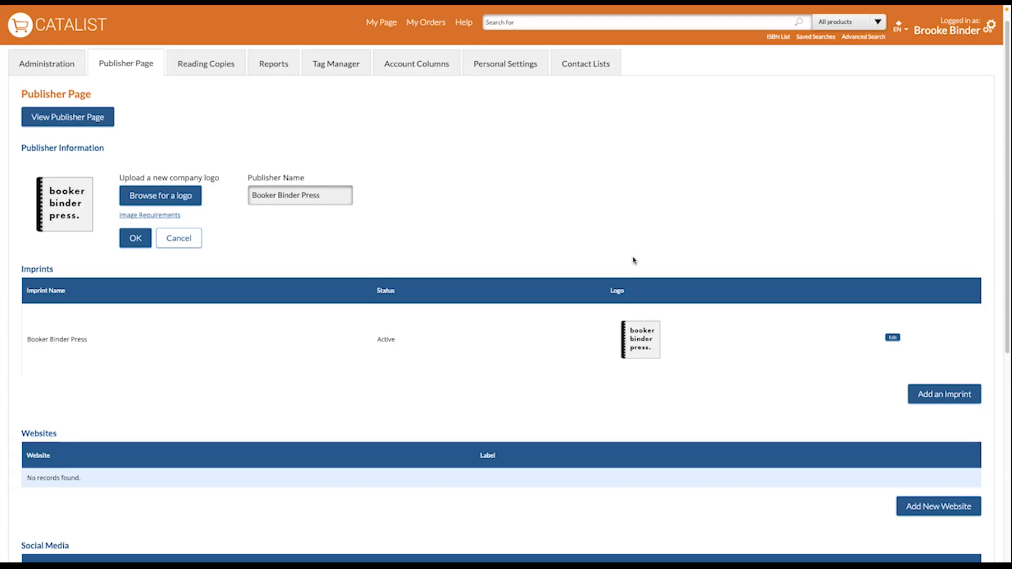
left_click(943, 399)
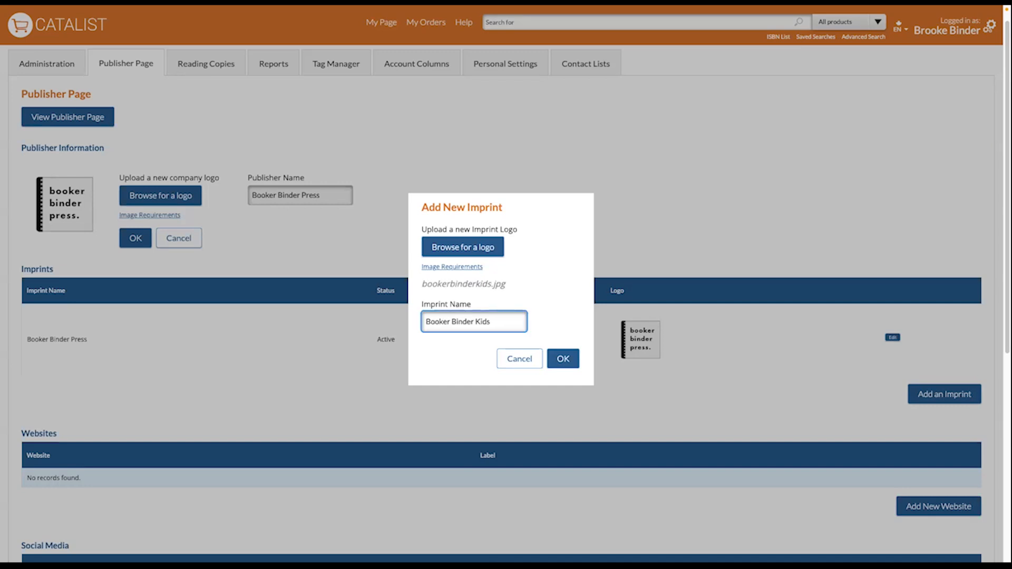
left_click(559, 360)
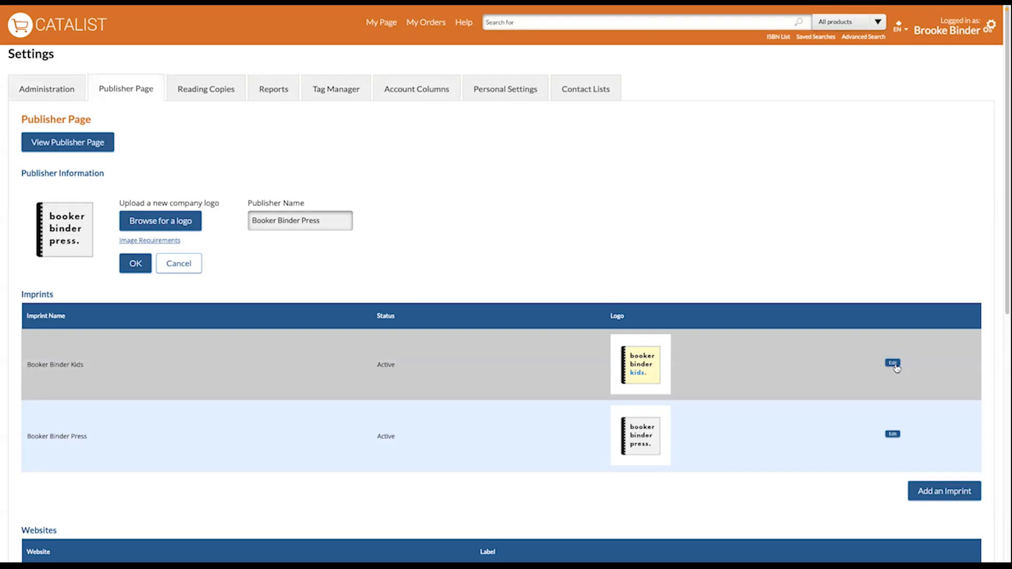
Review the editable name, status and logo fields of the Booker Binder Kids imprint, and cancel the editing
left_click(893, 363)
scroll(897, 367, "down", 3)
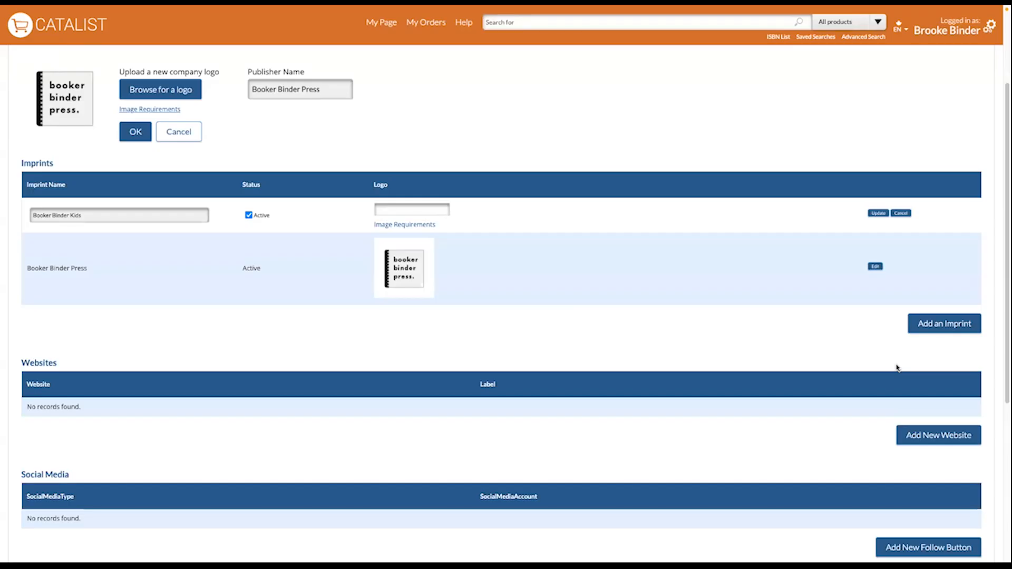
left_click(900, 213)
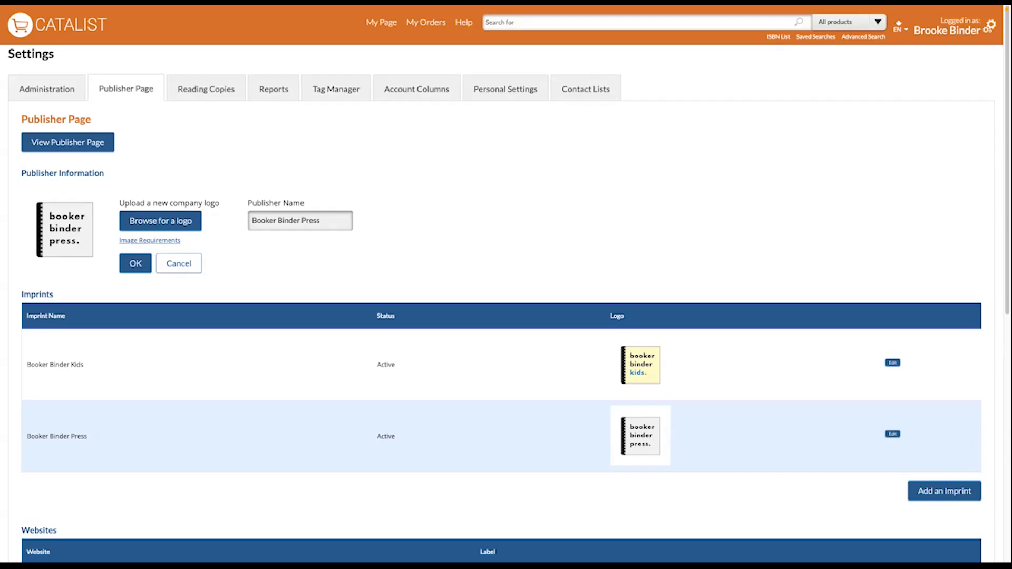
scroll(727, 389, "down", 1)
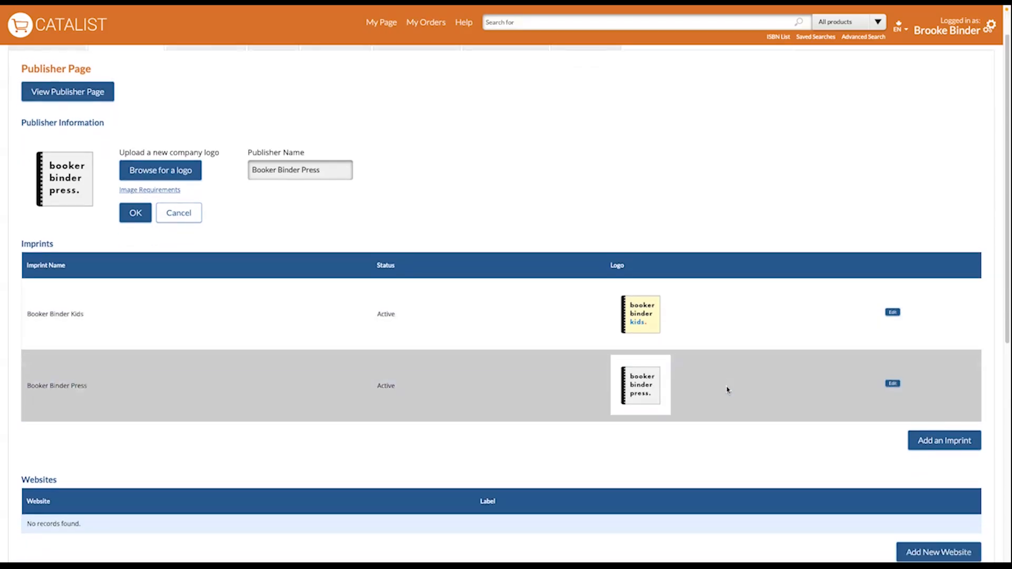
scroll(727, 389, "down", 5)
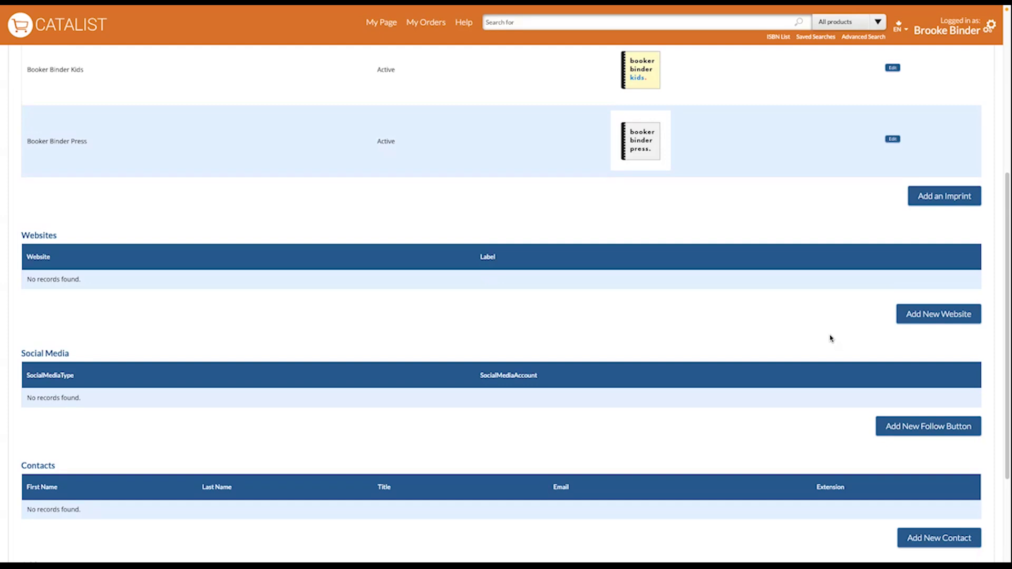
left_click(918, 320)
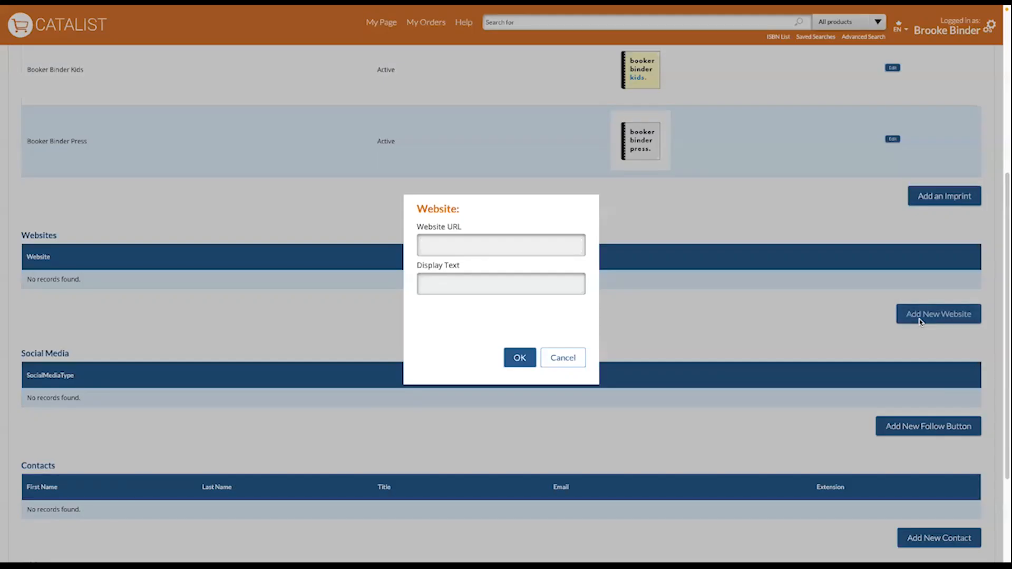
left_click(548, 247)
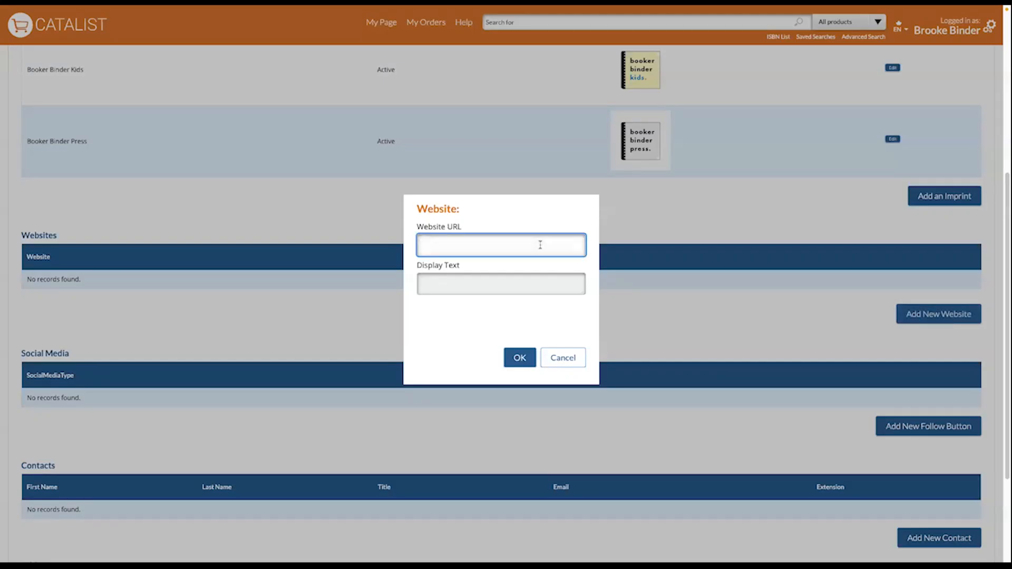
type("http://www.bookerbinder.ca")
key("Tab")
type("Booker Binder Press Home Page")
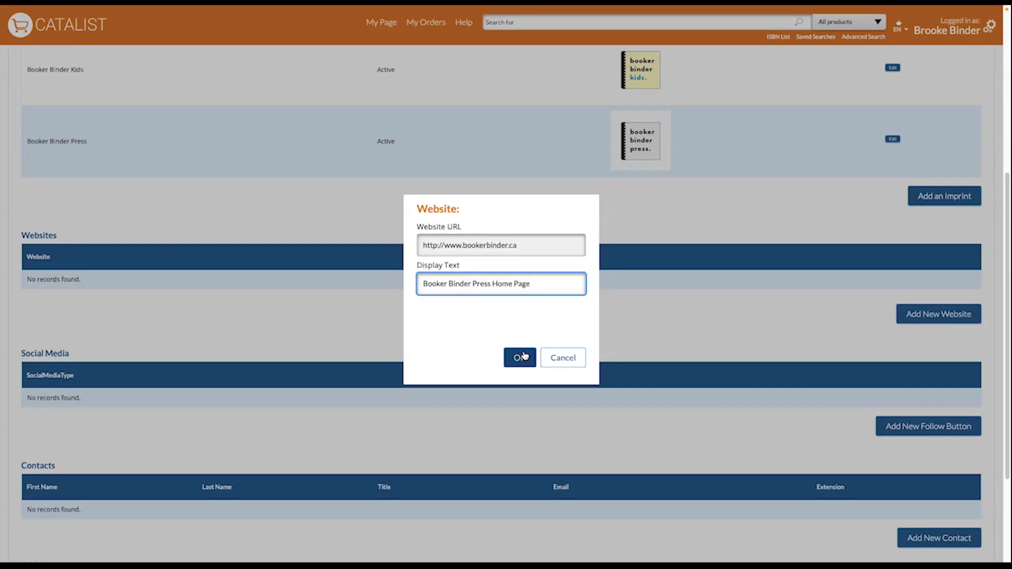
left_click(525, 356)
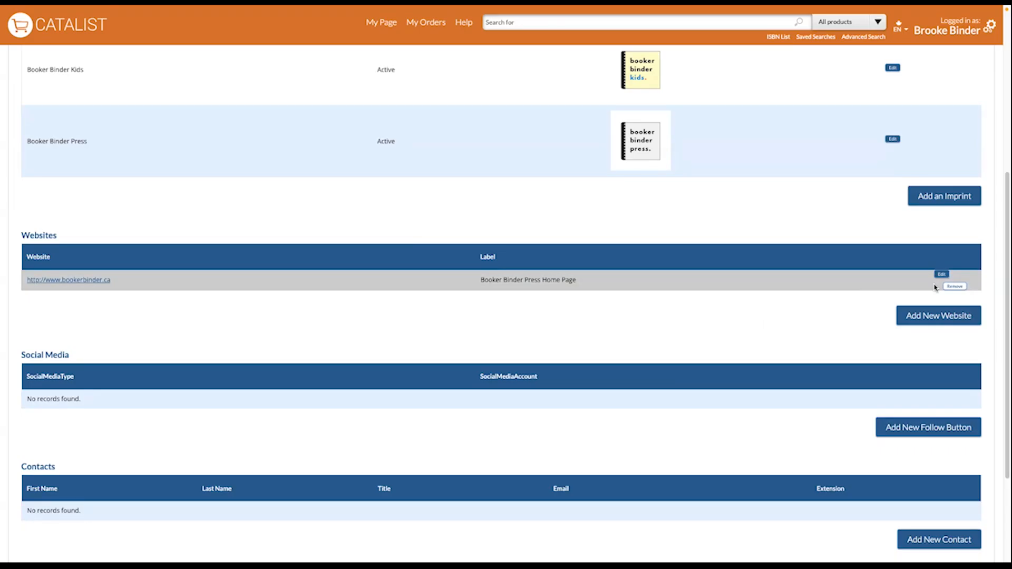
Add an Instagram follow button for the account bookerbinder to the publisher page
scroll(662, 287, "down", 1)
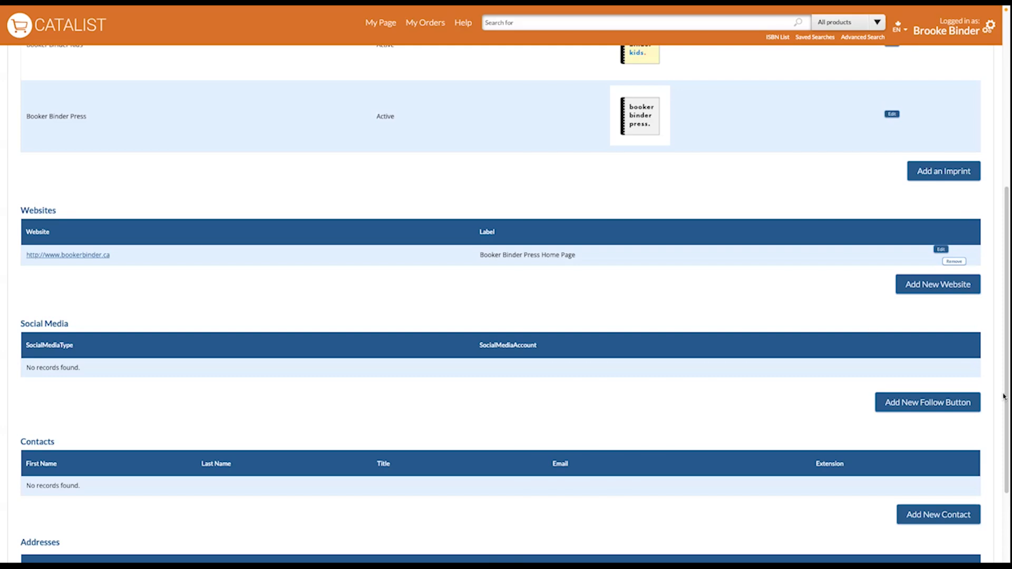
left_click(951, 405)
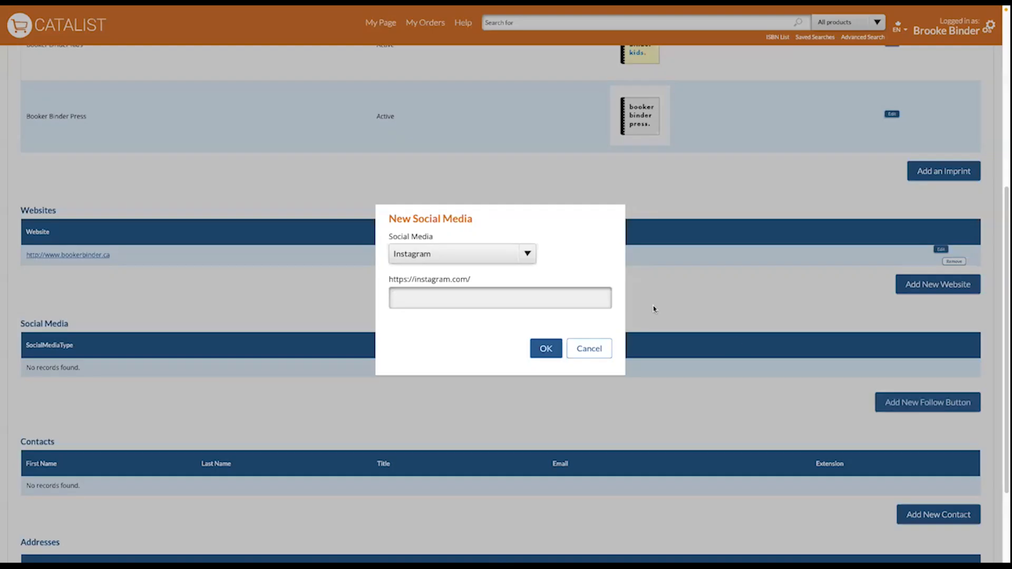
left_click(593, 301)
type("bookerbinder")
left_click(545, 348)
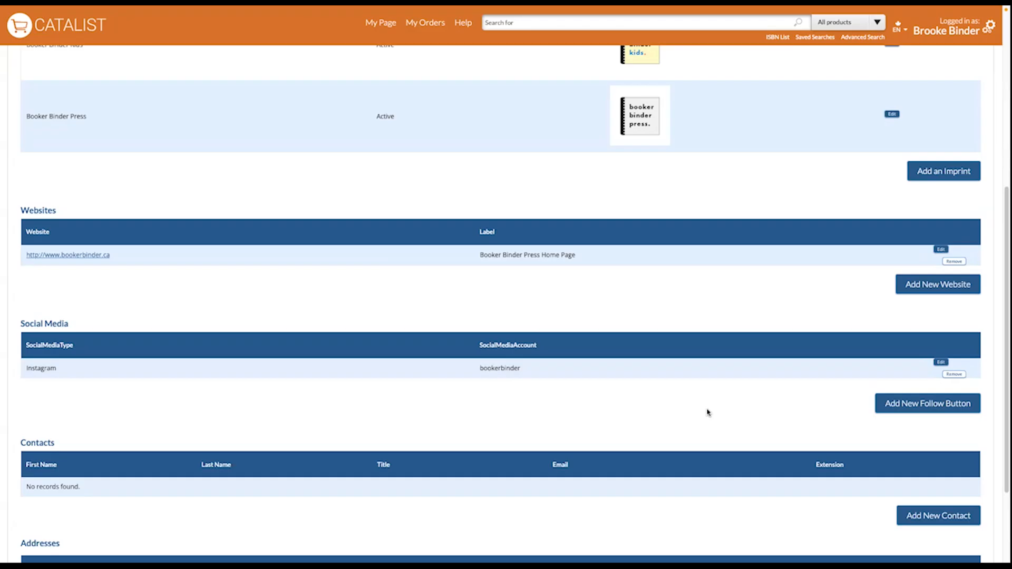
scroll(708, 412, "down", 2)
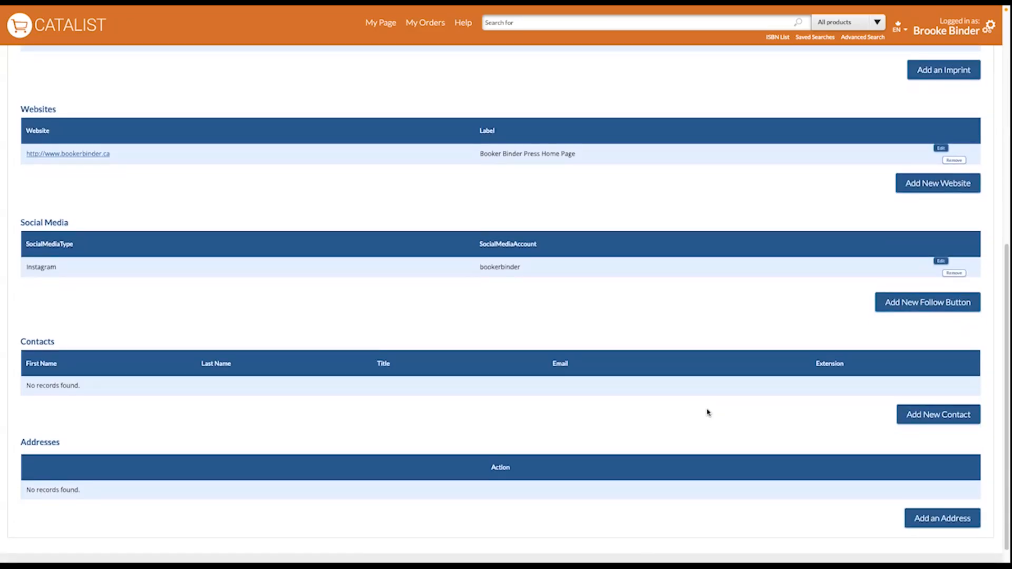
Add a new contact to the publisher page with the person's first and last name, title Publisher, e-mail and phone extension
left_click(907, 418)
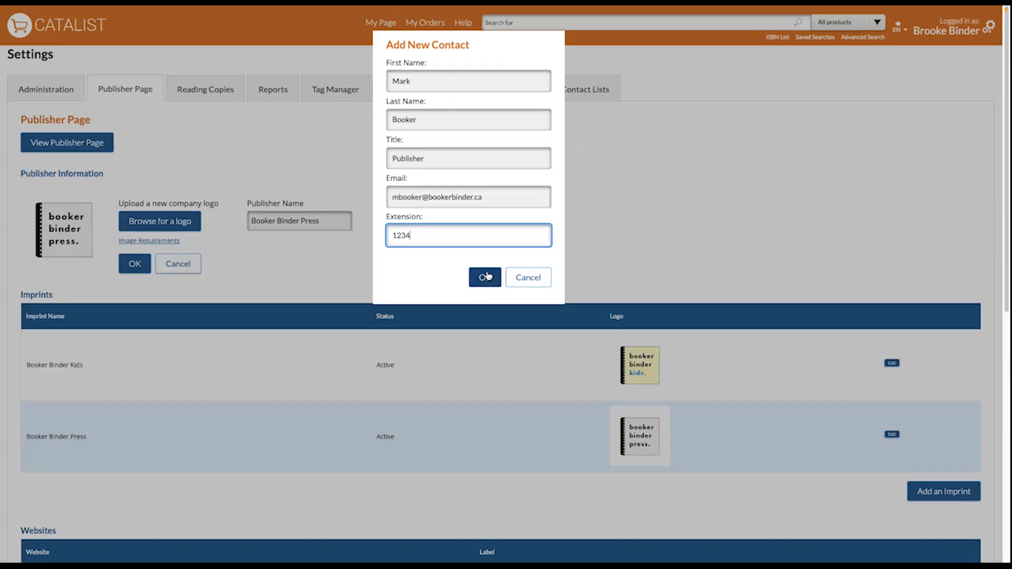
left_click(485, 276)
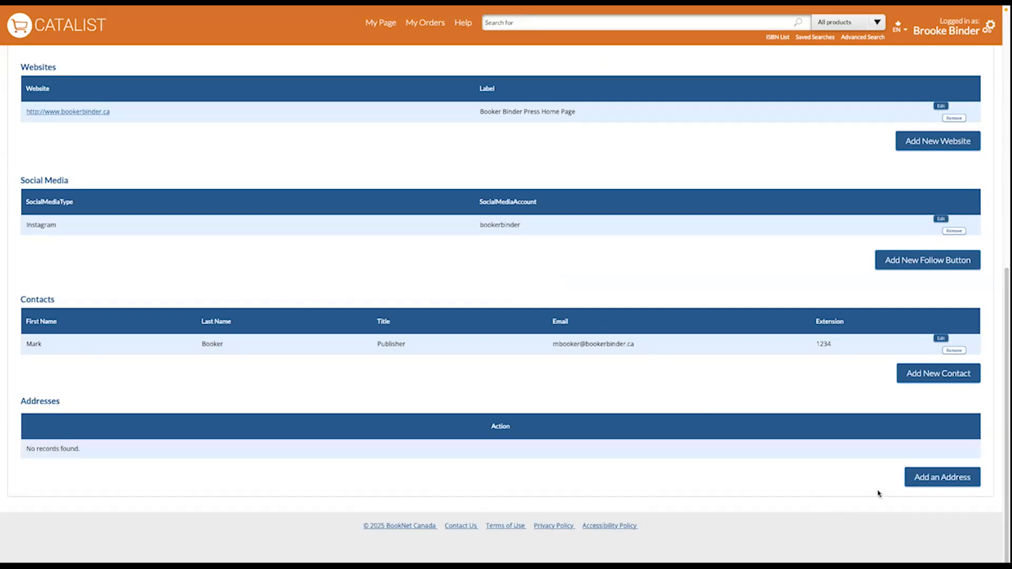
Add an address with the header Booker Binder Press - Head Office, filling in the street, city, province, postal code and phone number
left_click(921, 478)
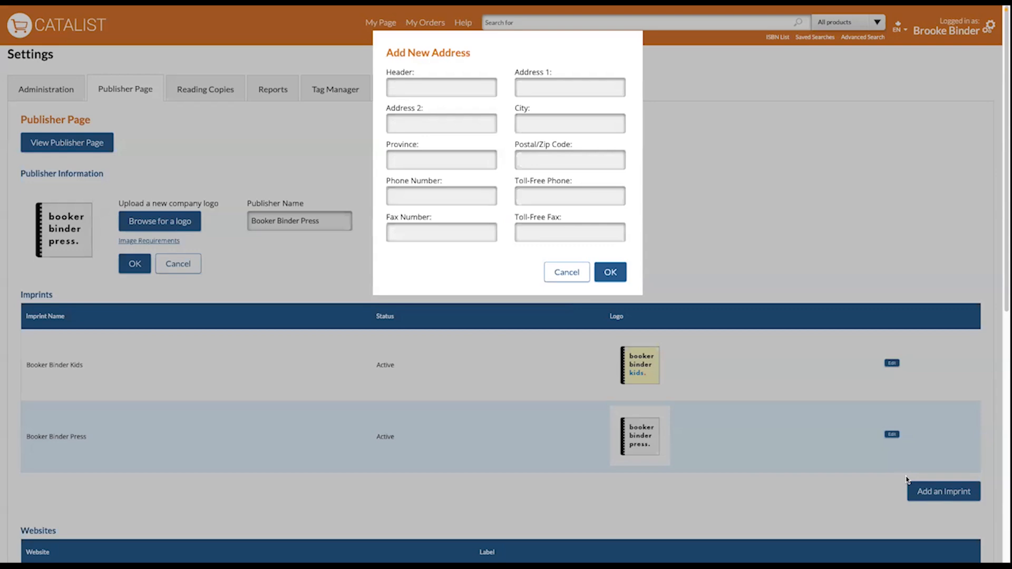
left_click(470, 90)
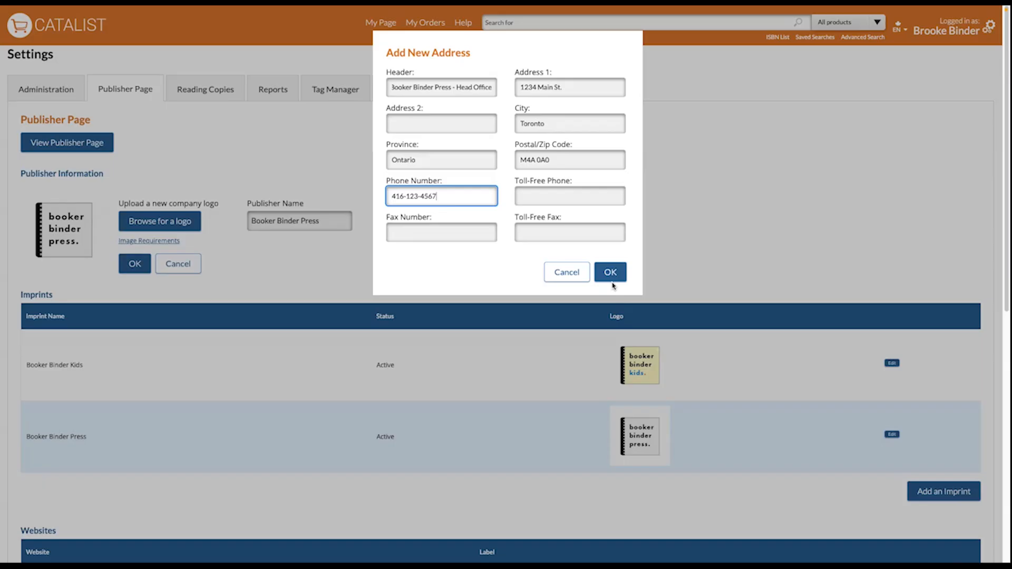
left_click(610, 273)
scroll(612, 280, "down", 9)
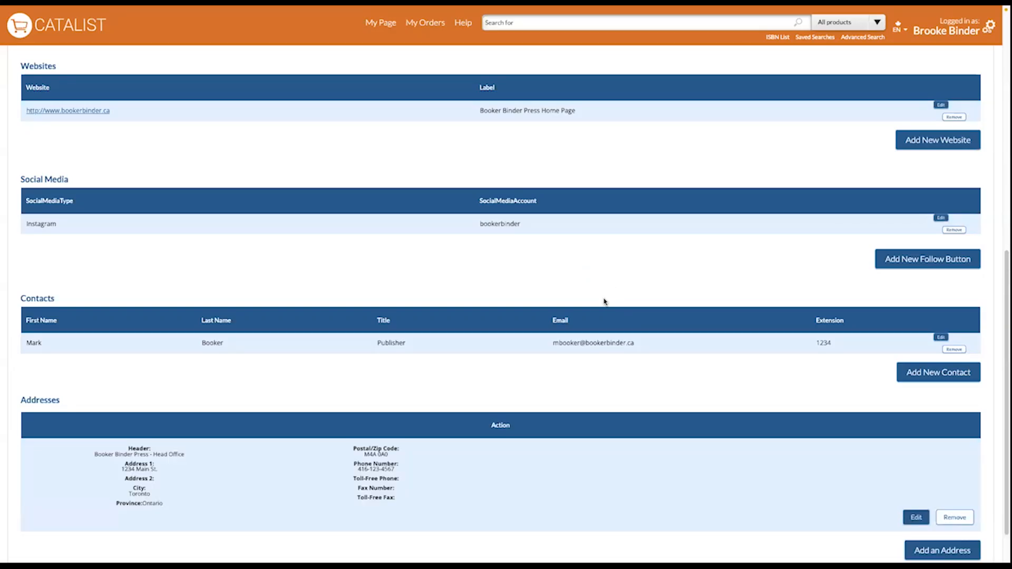
scroll(605, 301, "up", 4)
scroll(604, 301, "up", 5)
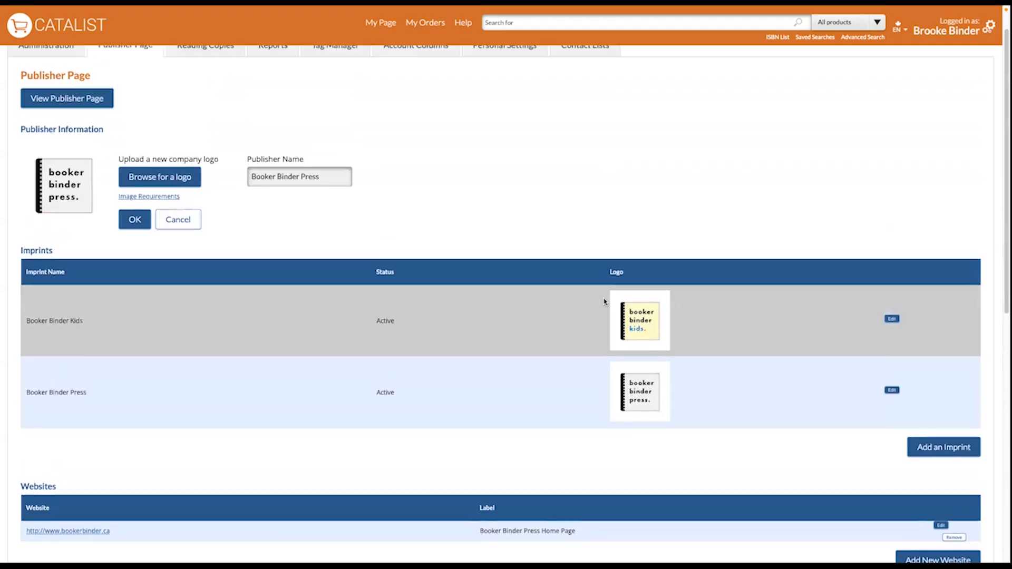